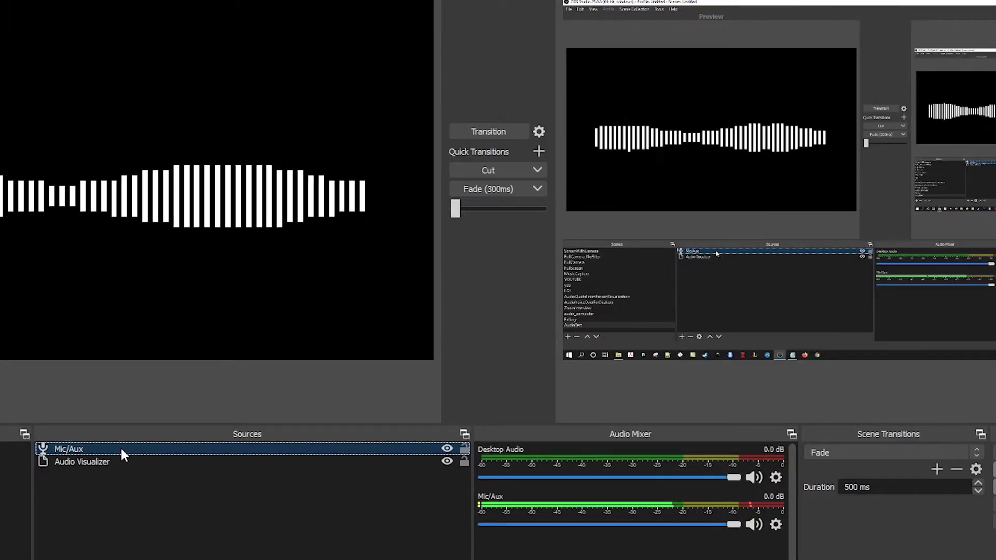
- Open the Mic/Aux audio filters and view the add-filter list without adding anything
right_click(236, 399)
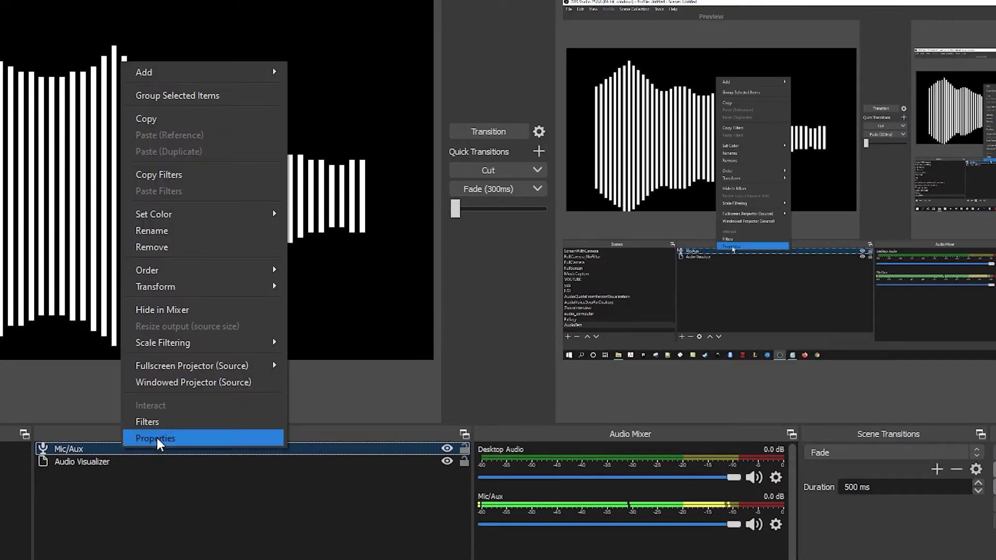
left_click(157, 422)
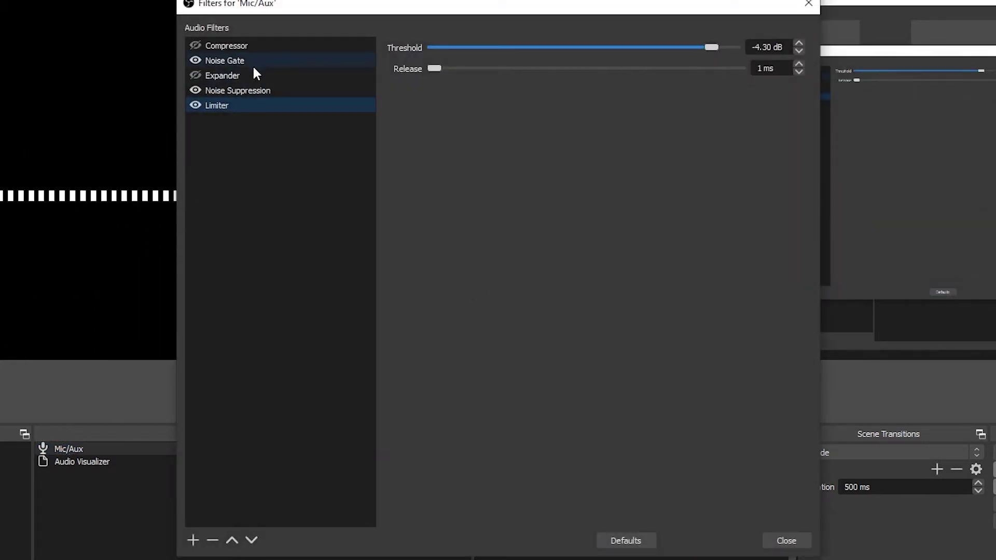
left_click(192, 542)
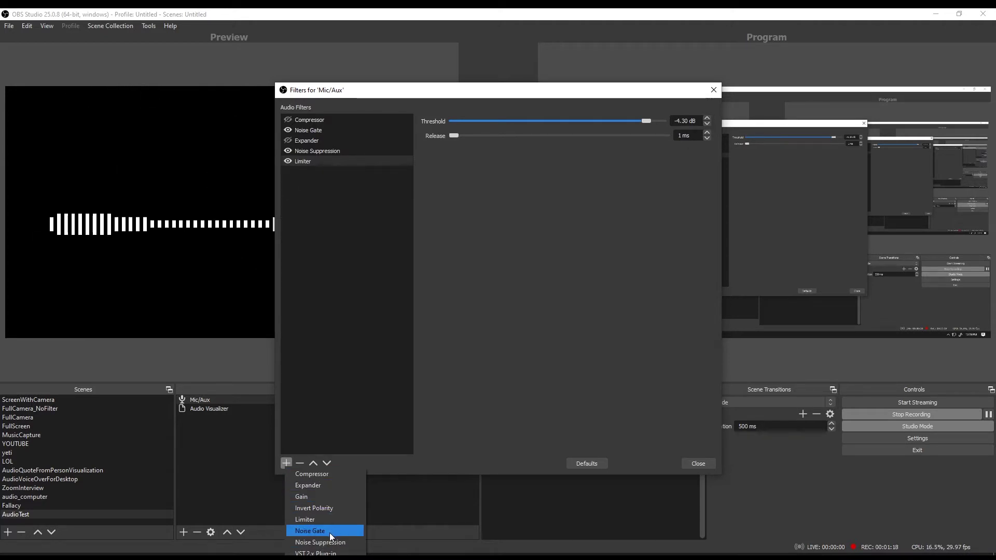
left_click(353, 275)
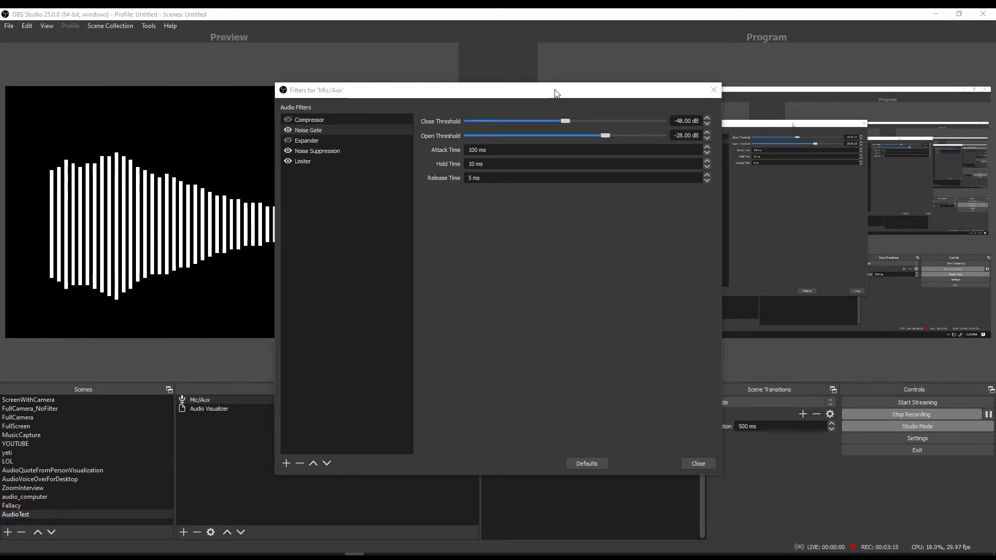
- Move the Filters window to the top right, off the audio mixer
left_click_drag(556, 94, 813, 23)
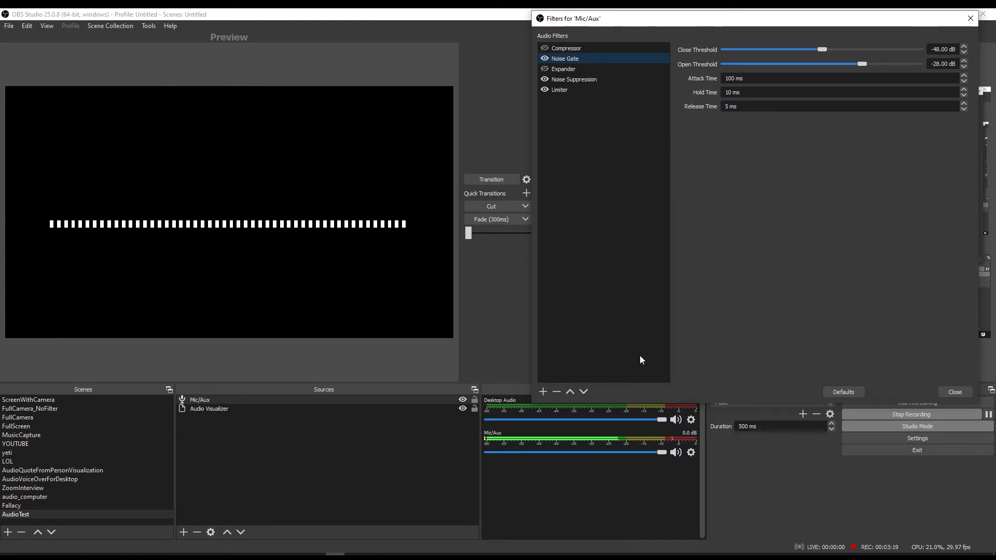
- Disable Noise Suppression and Limiter so only the Noise Gate stays enabled
left_click(546, 80)
left_click(545, 78)
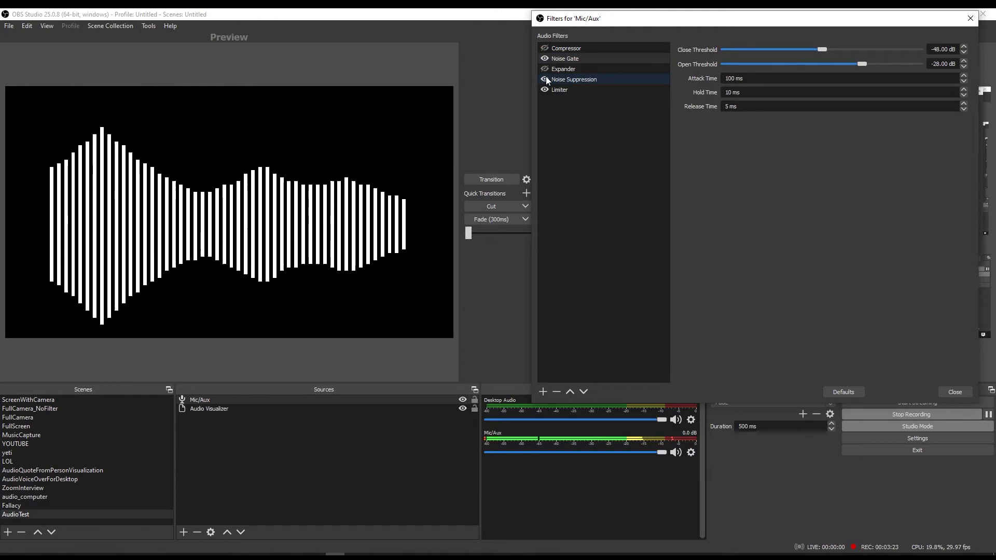
left_click(545, 78)
left_click(544, 89)
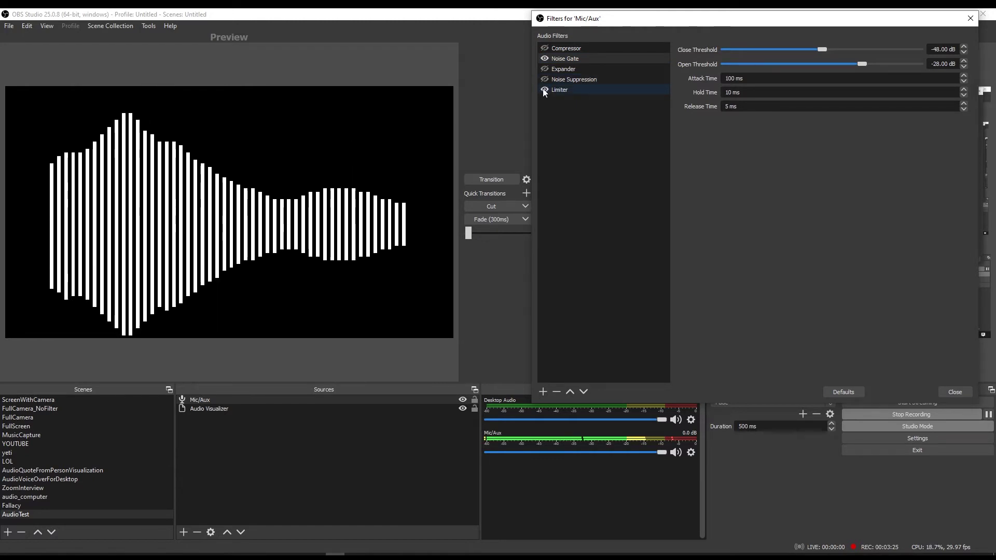
left_click(547, 66)
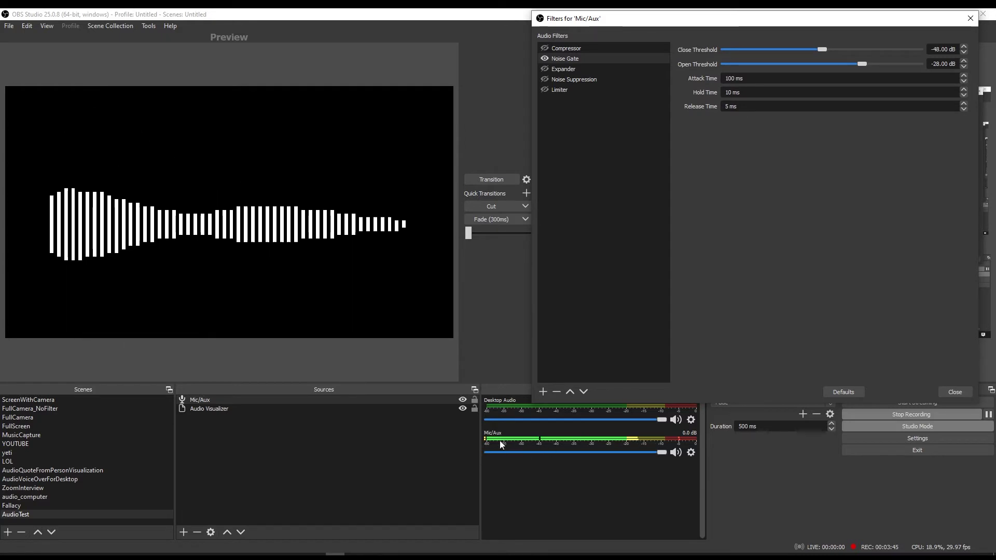
left_click(545, 58)
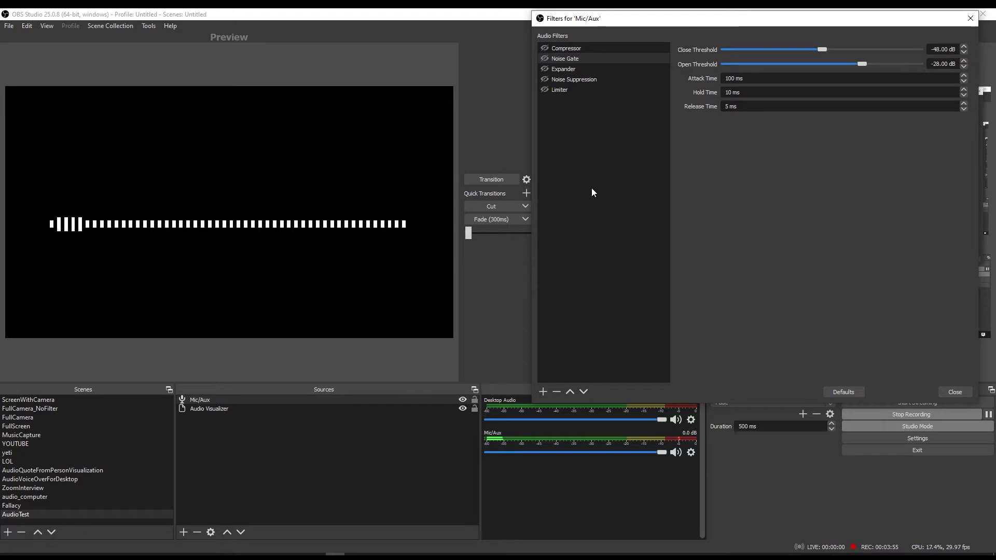
left_click(545, 59)
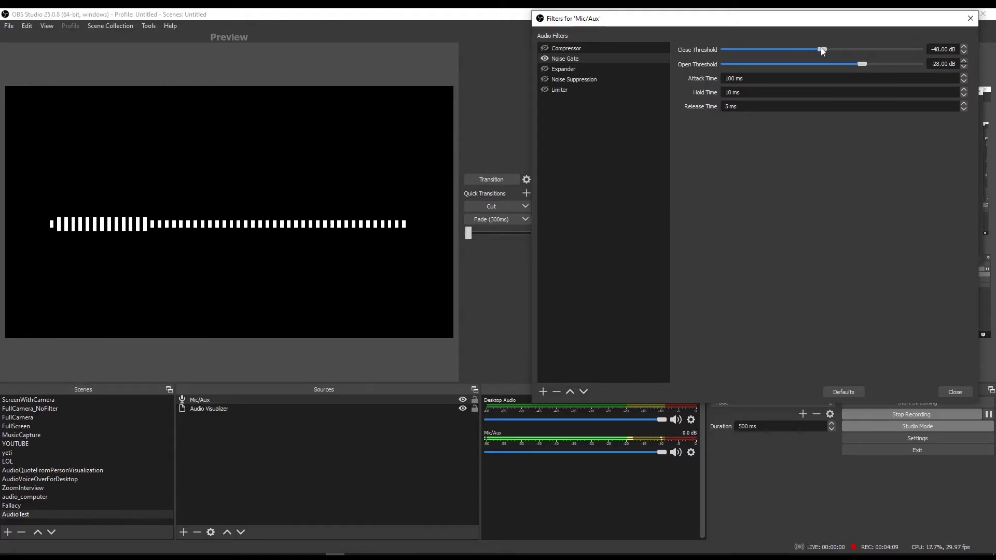
- Lower the Noise Gate close threshold through -49 dB to -50 dB
left_click_drag(818, 48, 819, 49)
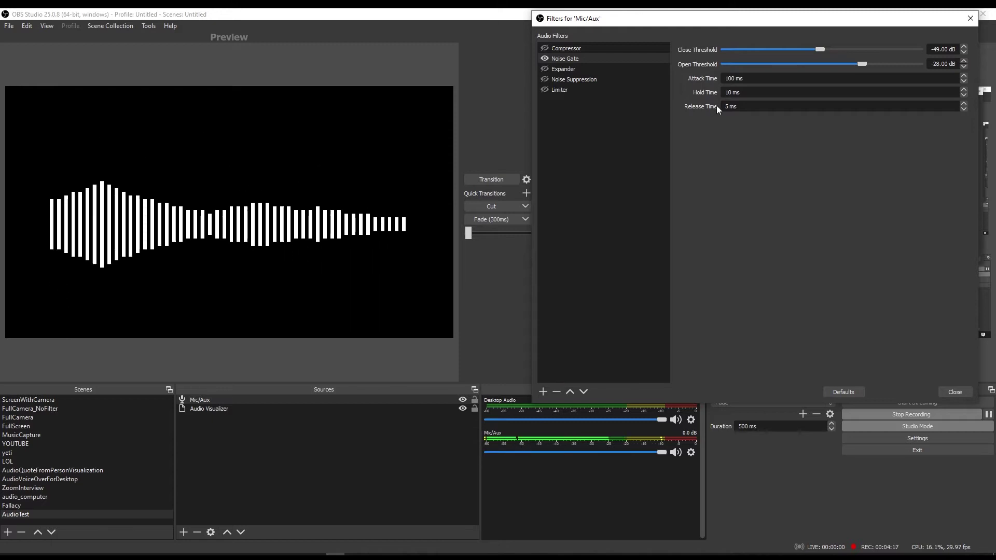
left_click_drag(820, 50, 817, 49)
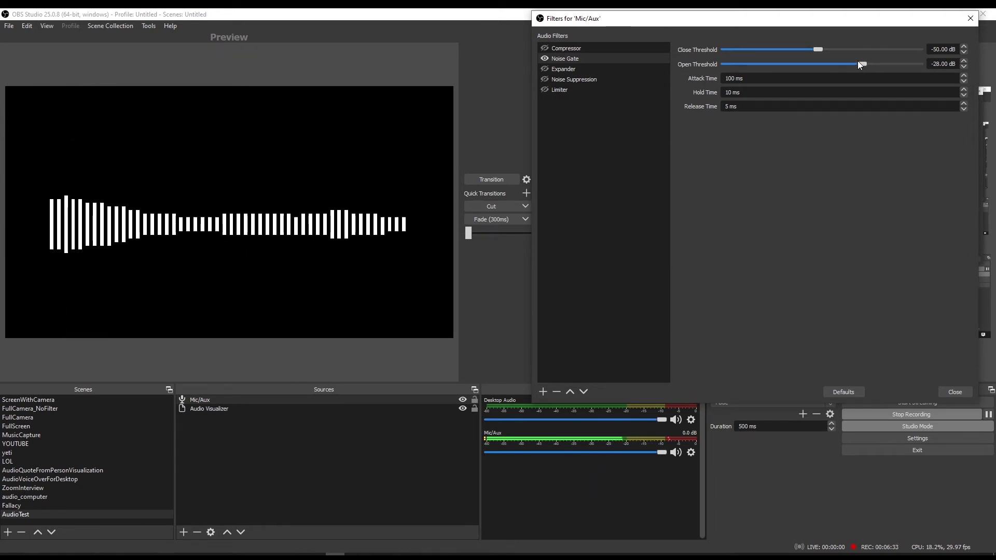
- Lower the Noise Gate open threshold through -30 dB to -35 dB
left_click_drag(863, 64, 858, 63)
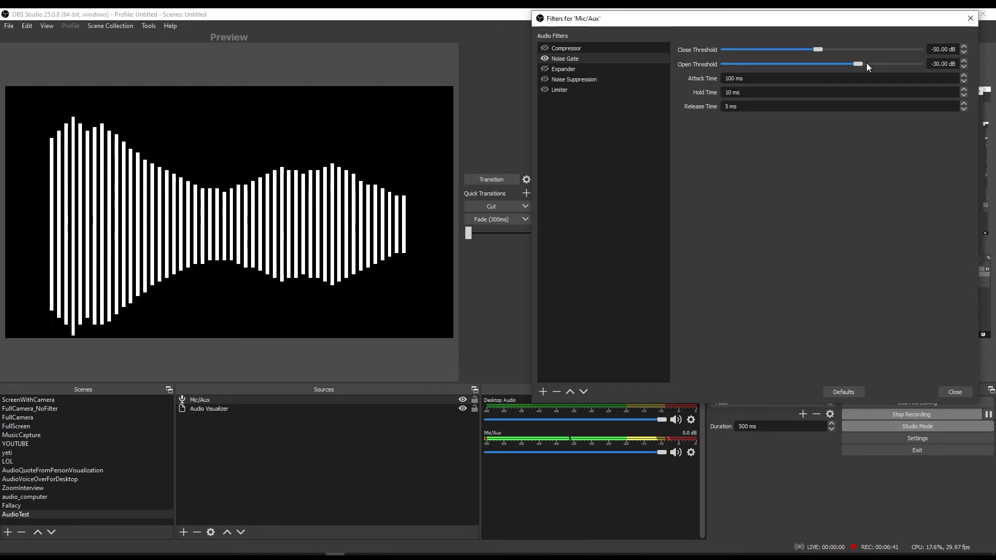
left_click_drag(861, 64, 849, 63)
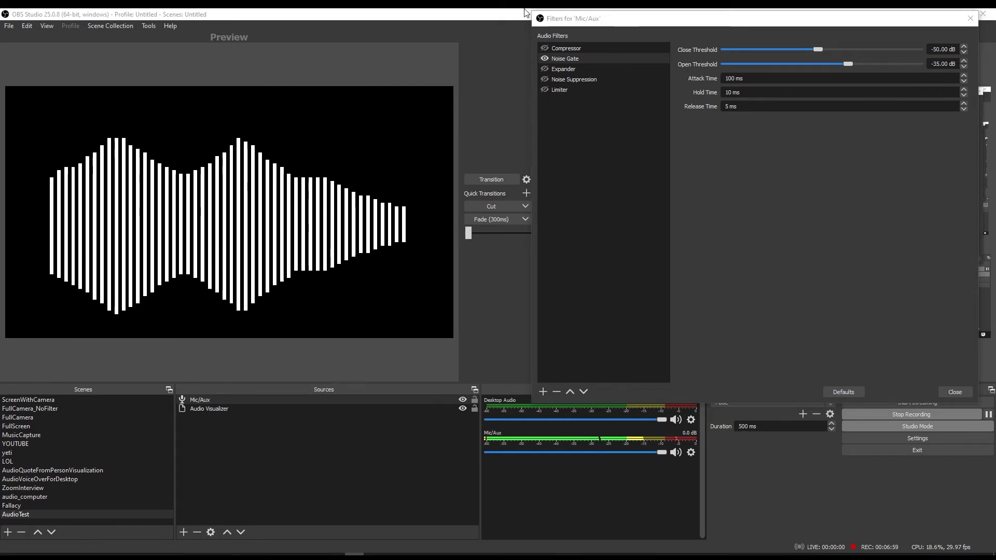
- Enable Noise Suppression and show its settings at a -30 dB suppression level
left_click(545, 79)
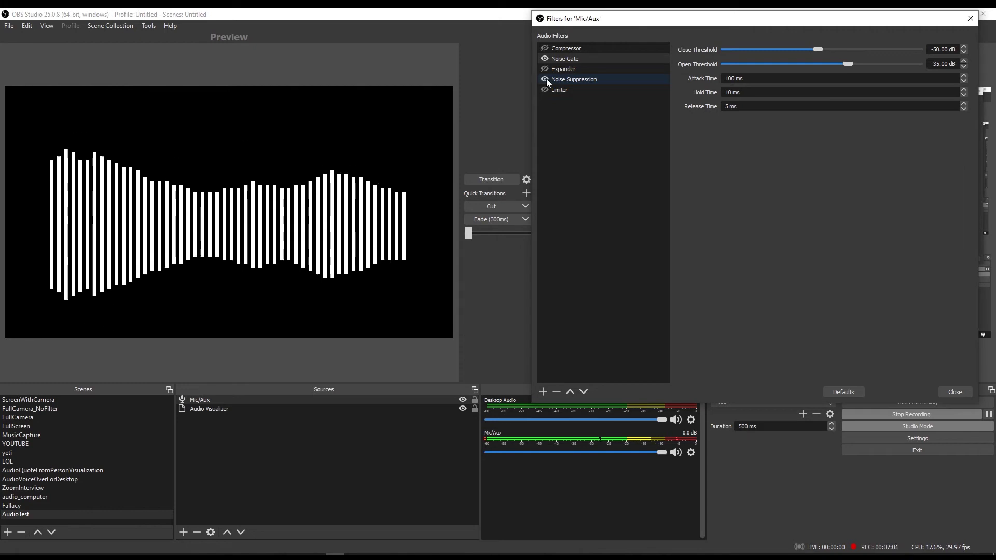
left_click(562, 77)
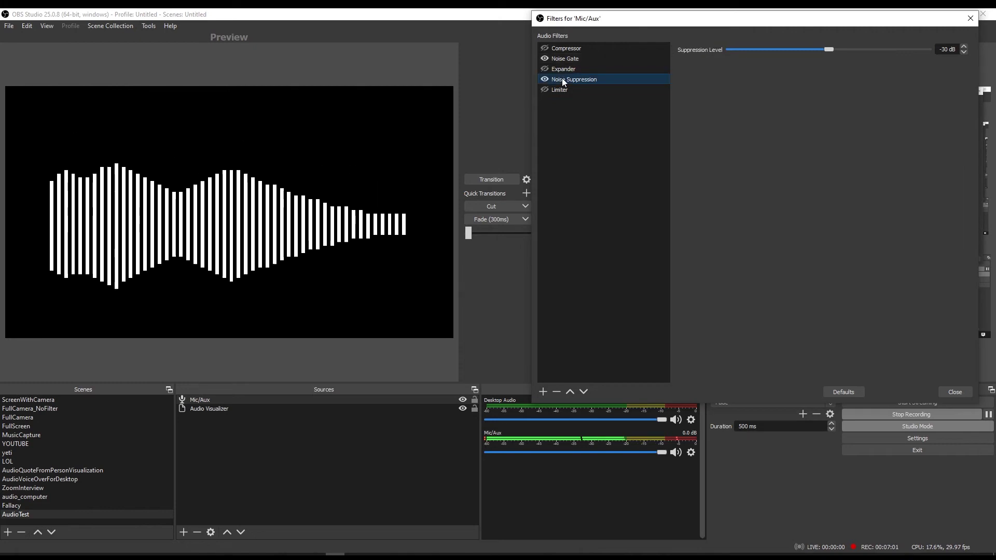
left_click(543, 391)
left_click(620, 168)
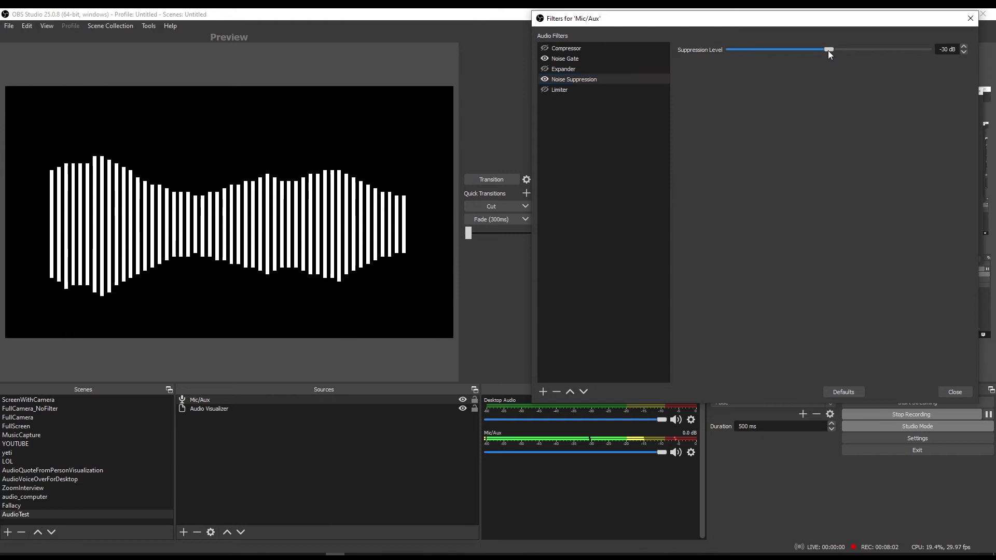
- Sweep the suppression level up to 0 dB, then down to the maximum -60 dB
left_click_drag(829, 51, 926, 50)
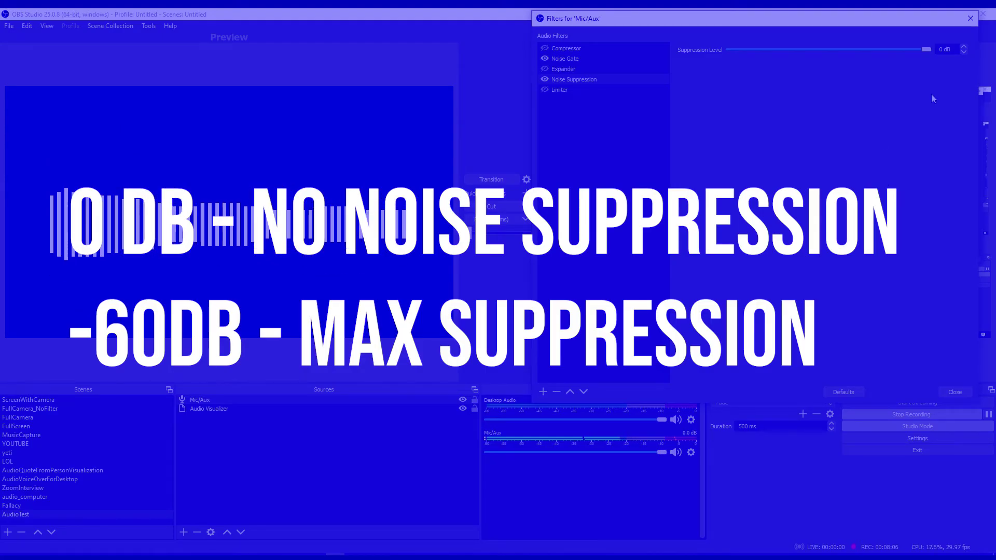
left_click_drag(927, 48, 695, 52)
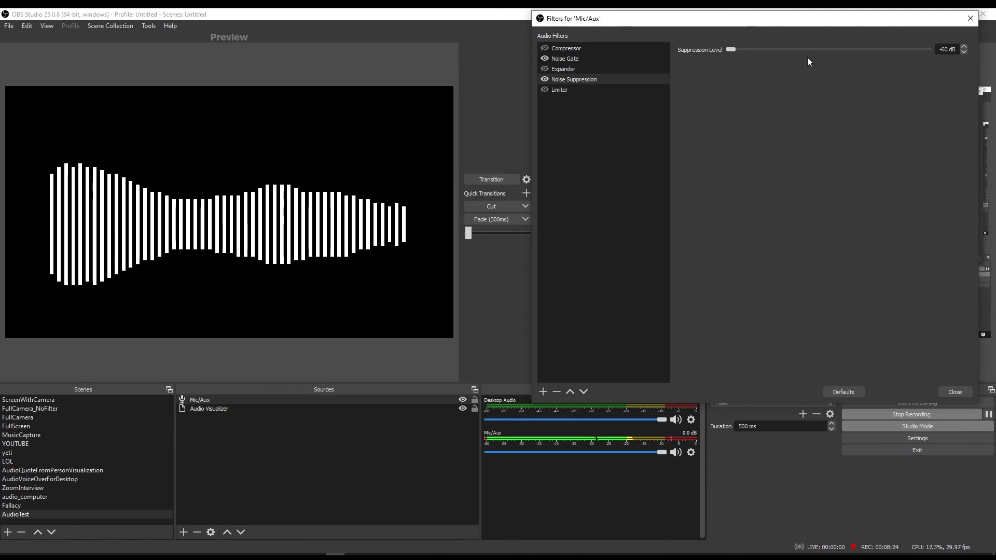
- Set suppression back to -30 dB, then retry it near 0 dB and at -60 dB
left_click(828, 50)
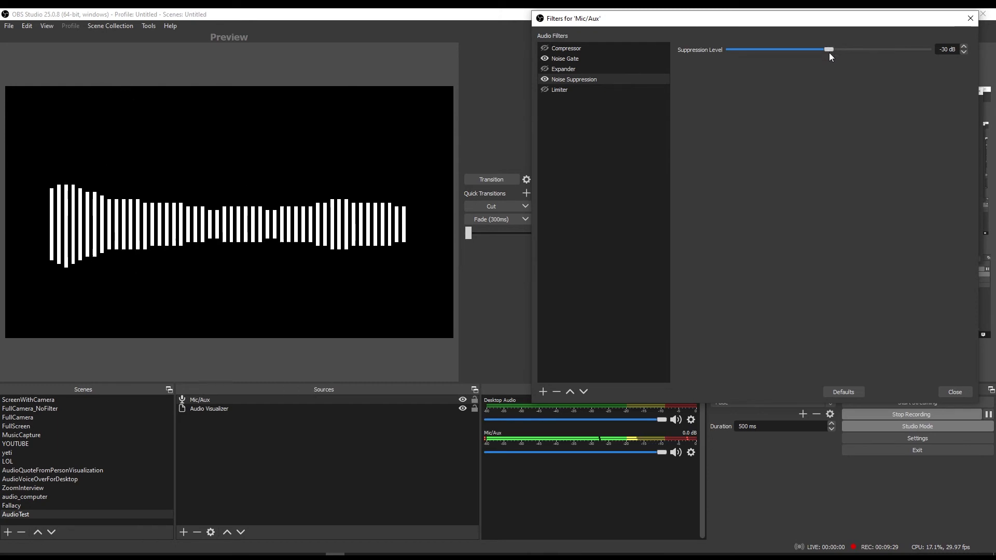
left_click_drag(830, 48, 914, 59)
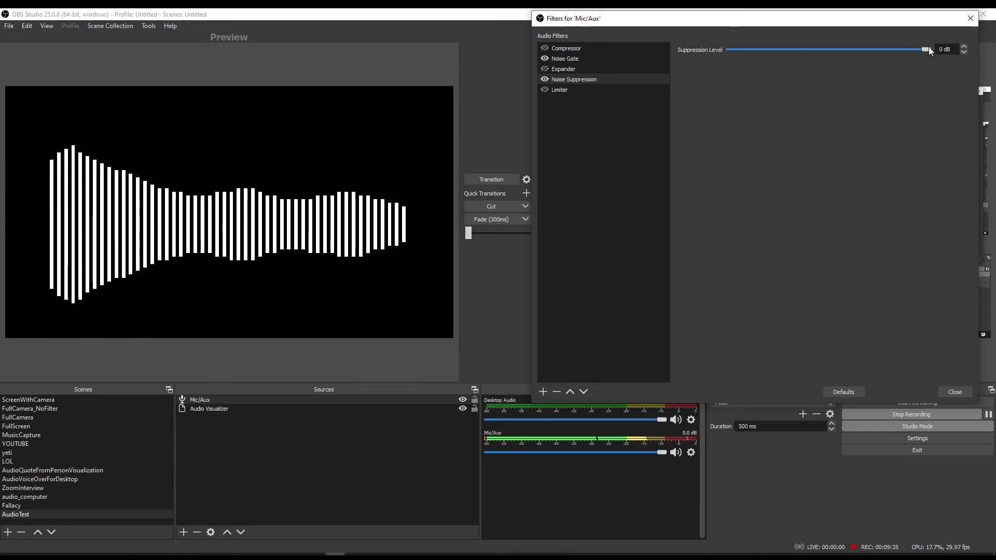
left_click_drag(926, 48, 729, 49)
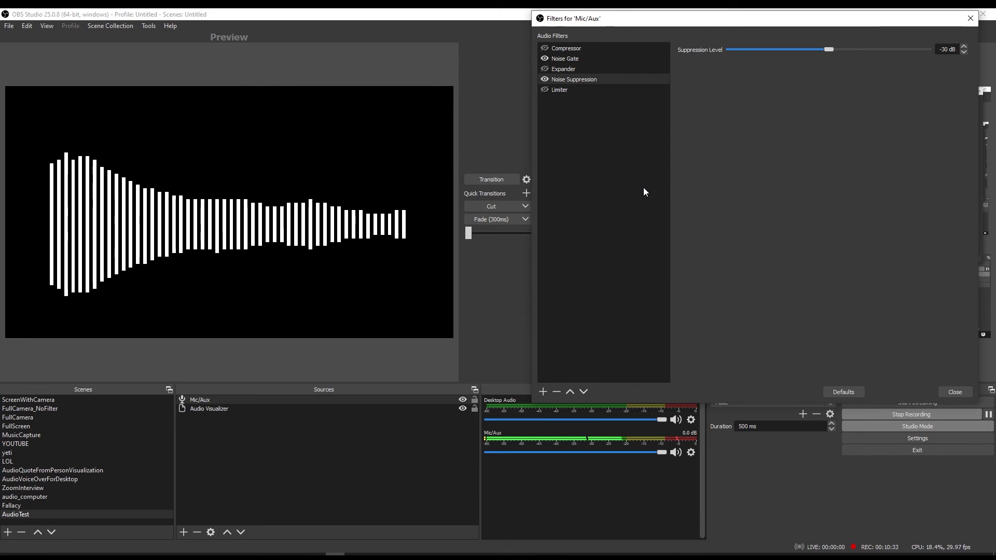
- Enable the Limiter filter and lower its threshold to -5.80 dB
left_click(544, 90)
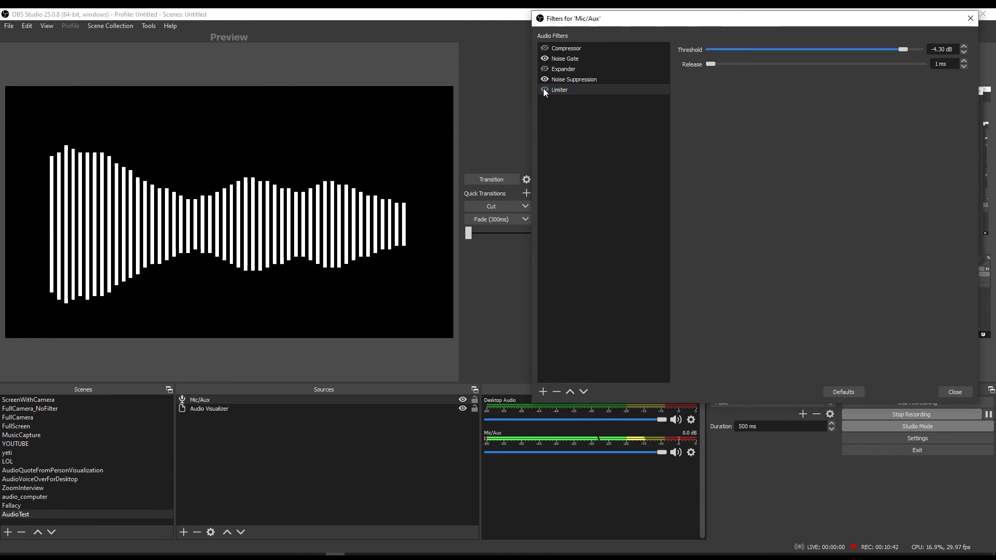
left_click(545, 91)
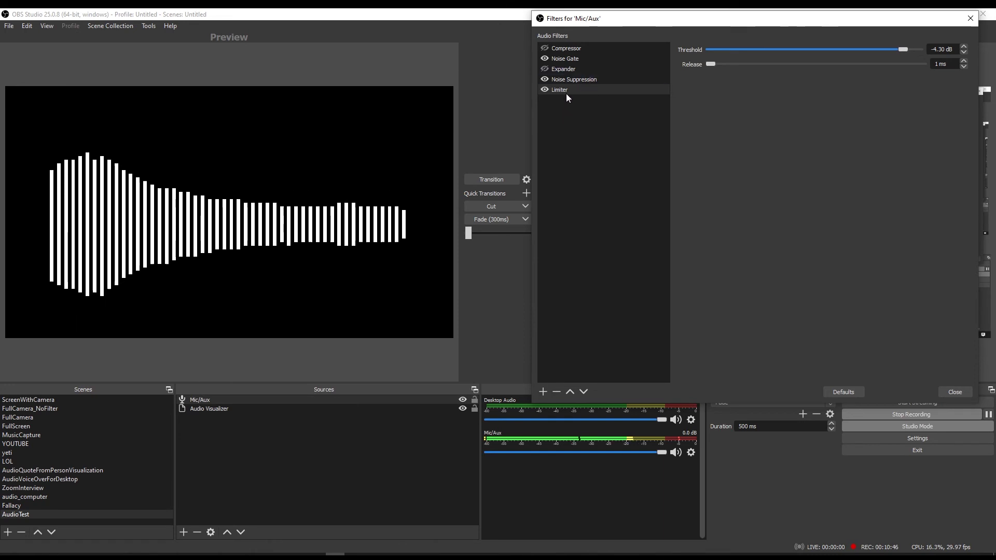
left_click(567, 92)
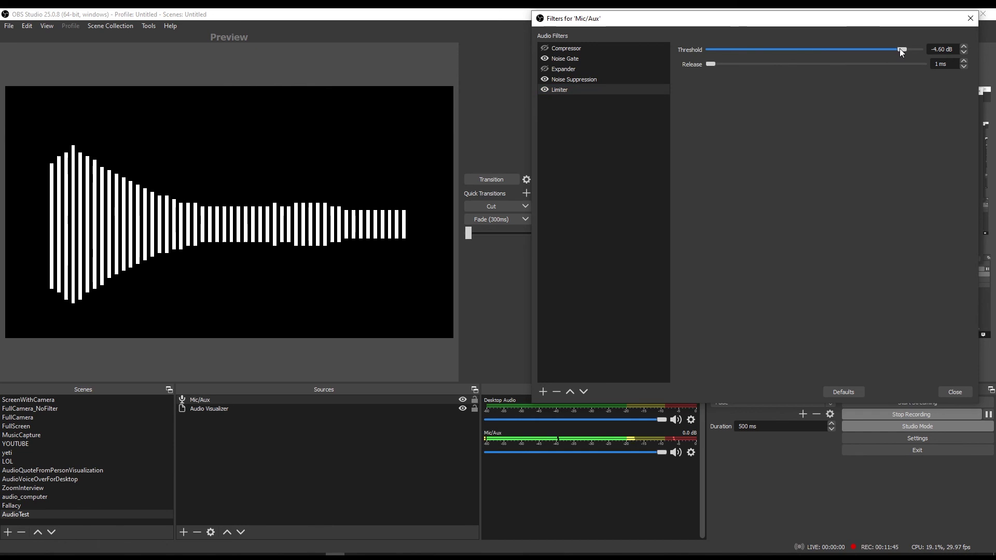
left_click_drag(900, 48, 896, 49)
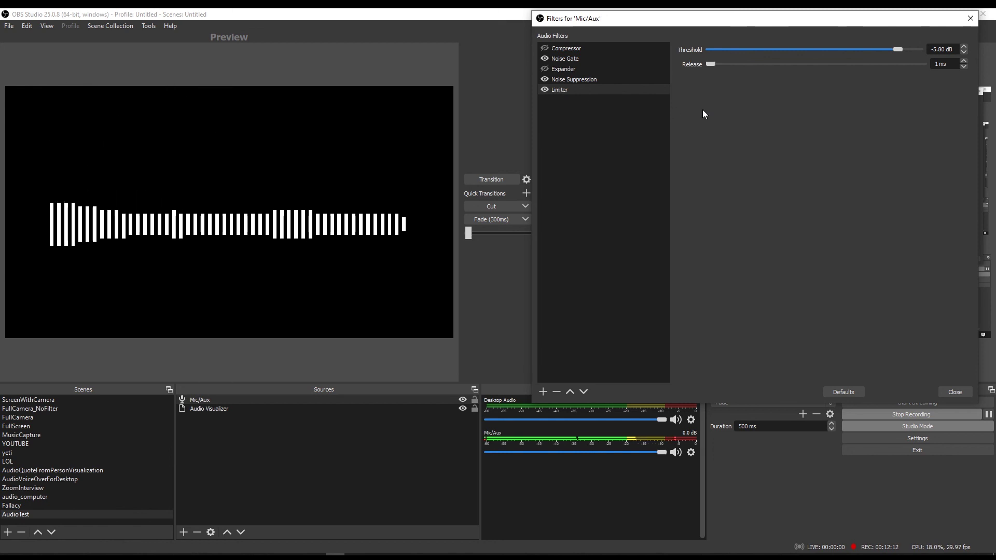
left_click(545, 90)
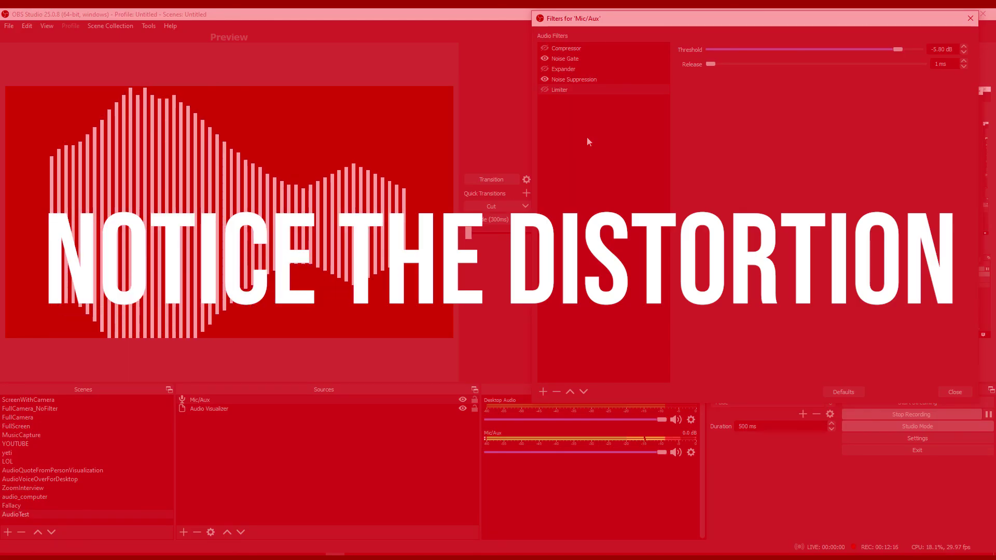
left_click(545, 90)
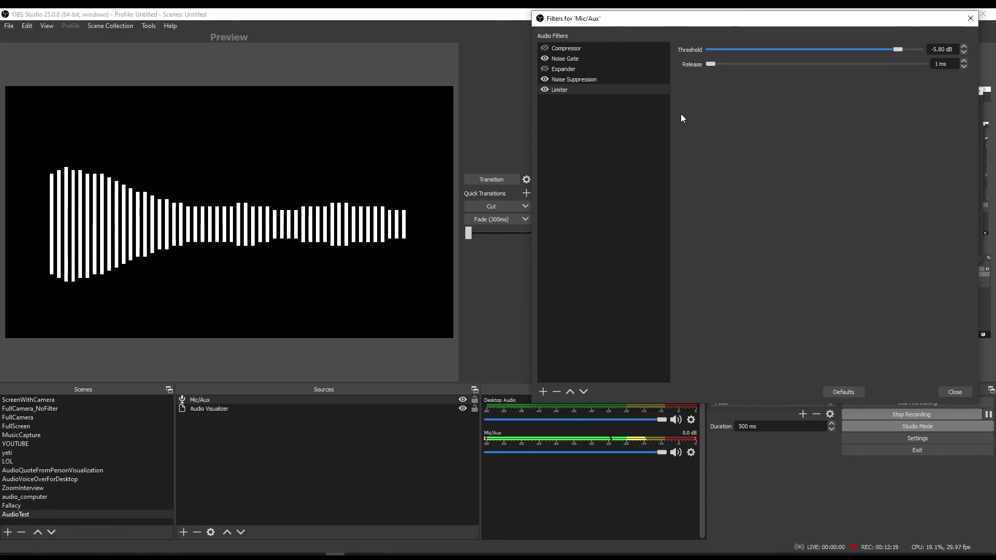